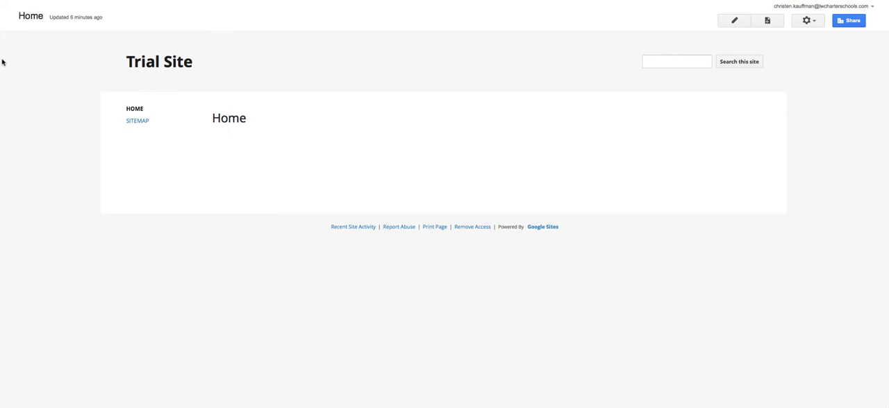
Open the site's themes, colors and fonts settings and set the entire page's background color to dark blue.
{"action": "left_click", "coordinate": [808, 21]}
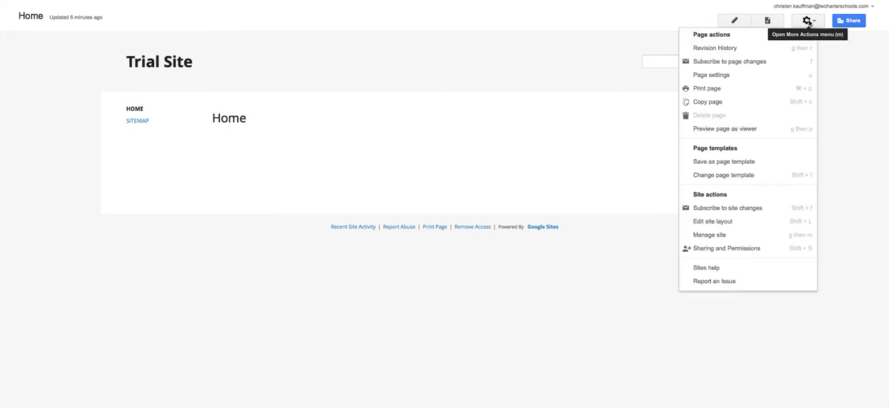
{"action": "left_click", "coordinate": [743, 238]}
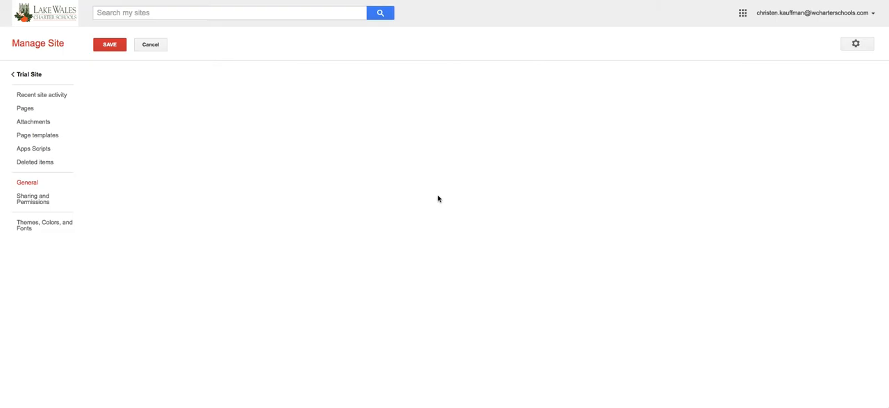
{"action": "left_click", "coordinate": [39, 225]}
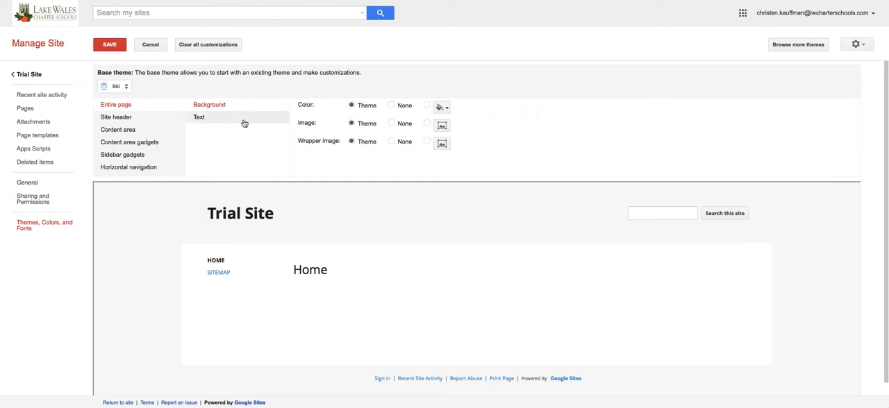
{"action": "left_click", "coordinate": [439, 108]}
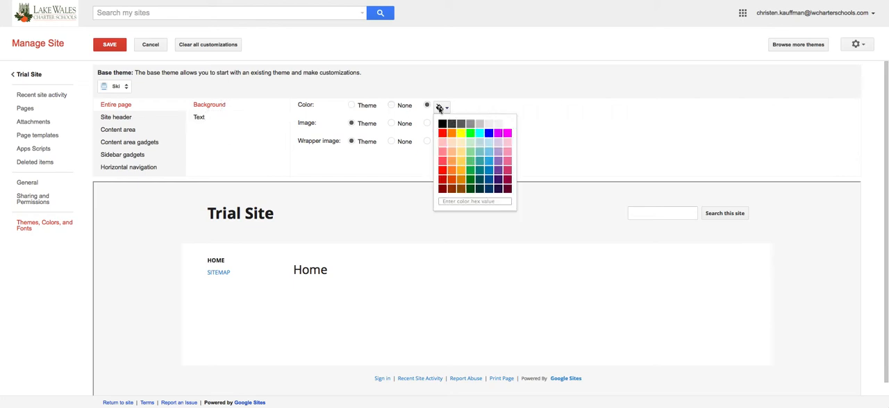
{"action": "left_click", "coordinate": [486, 186]}
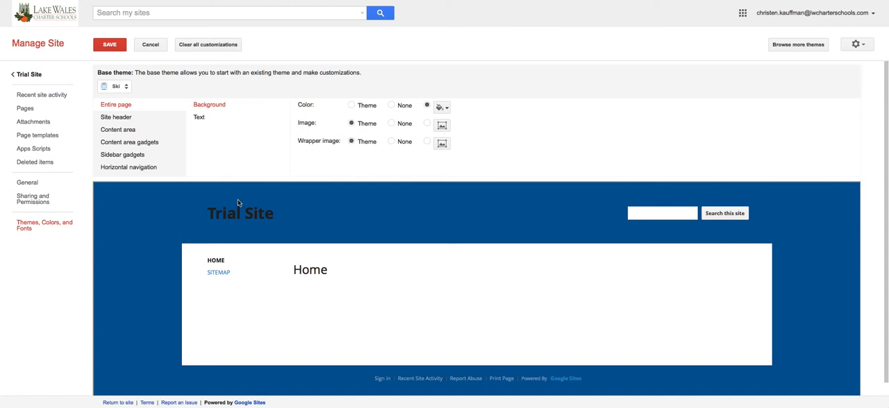
Set the site header's background color to a medium sky blue.
{"action": "left_click", "coordinate": [115, 118]}
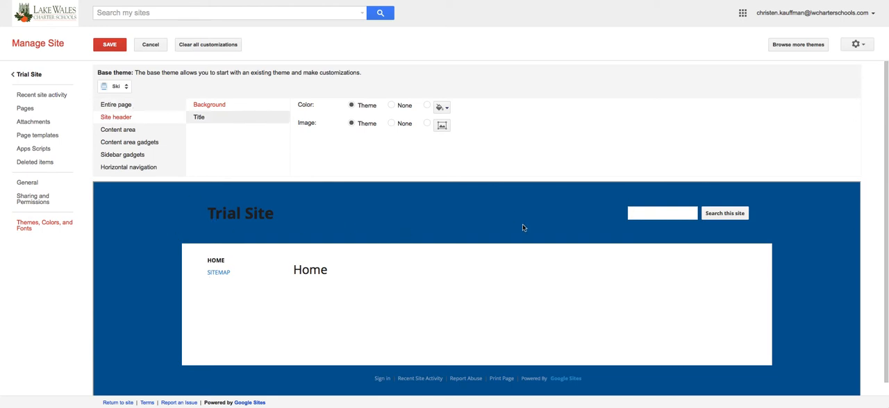
{"action": "left_click", "coordinate": [441, 107]}
{"action": "left_click", "coordinate": [489, 162]}
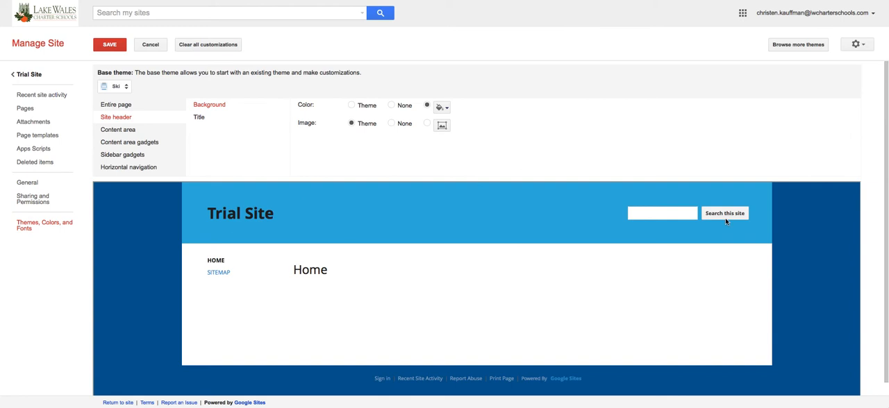
Set the site header title's font to Georgia and its size to 36 pt.
{"action": "left_click", "coordinate": [229, 119]}
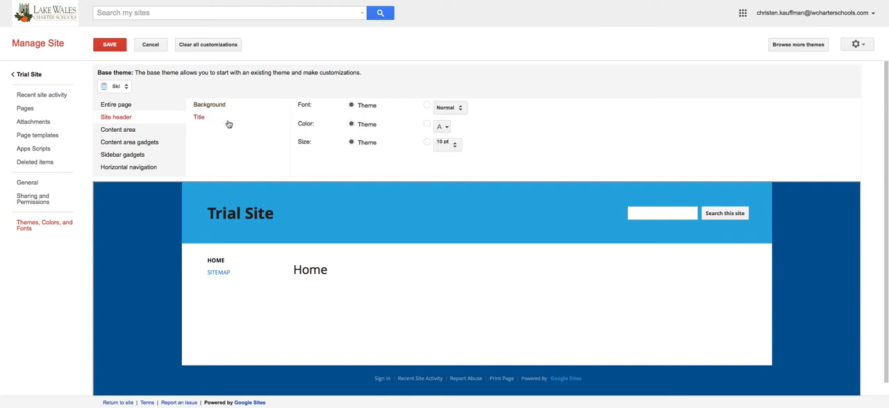
{"action": "left_click", "coordinate": [426, 106]}
{"action": "left_click", "coordinate": [443, 109]}
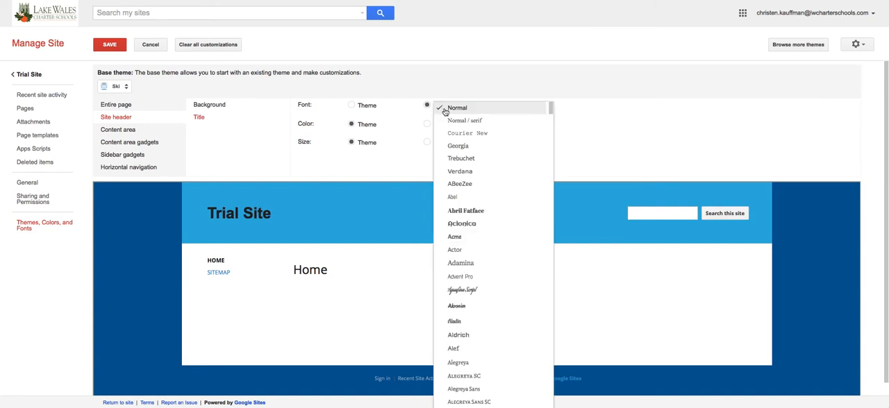
{"action": "left_click", "coordinate": [491, 152]}
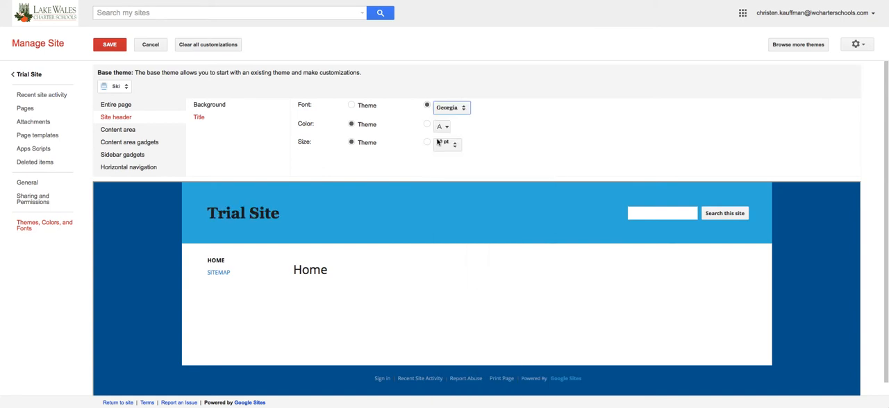
{"action": "left_click", "coordinate": [426, 142]}
{"action": "left_click", "coordinate": [443, 143]}
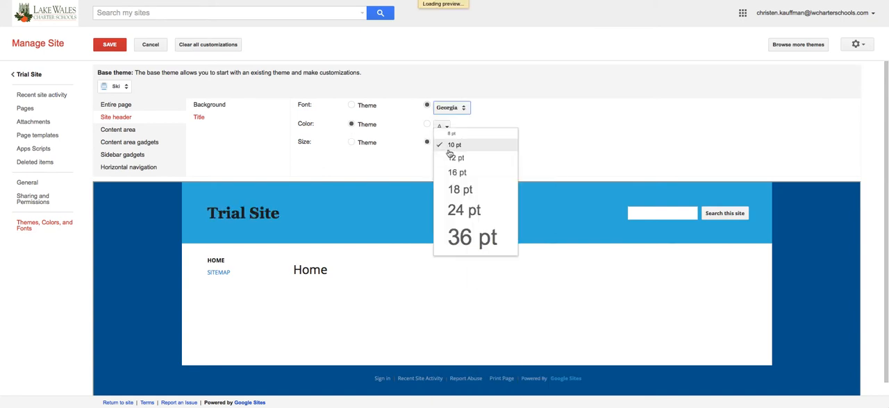
{"action": "left_click", "coordinate": [477, 245]}
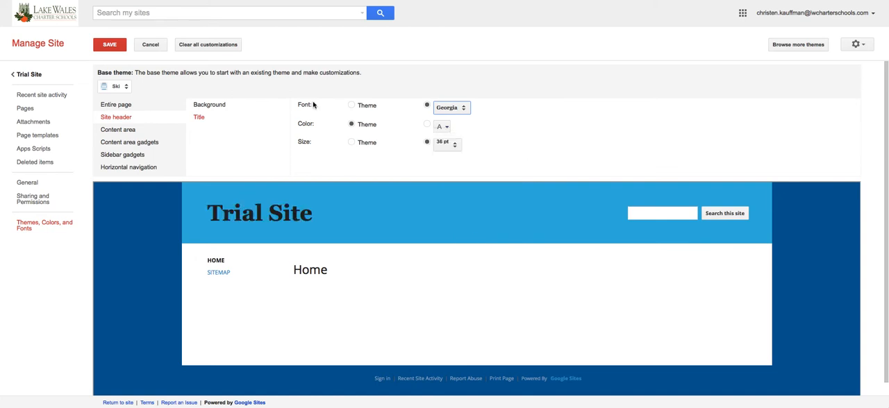
Change the site header title's color to white.
{"action": "left_click", "coordinate": [426, 125]}
{"action": "left_click", "coordinate": [447, 132]}
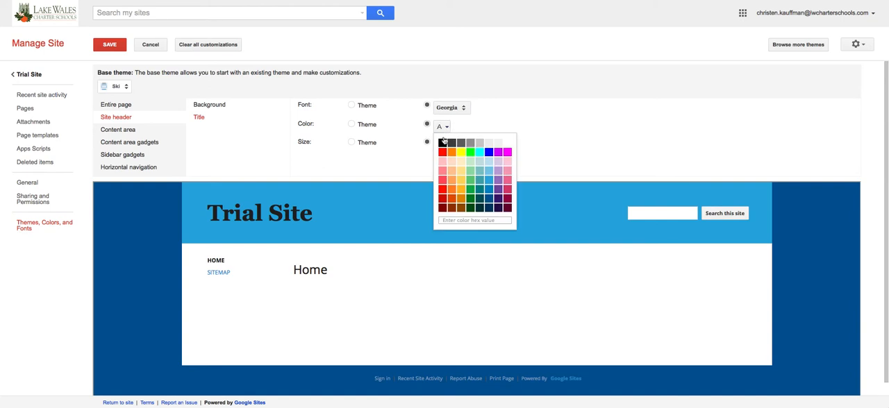
{"action": "left_click", "coordinate": [507, 147]}
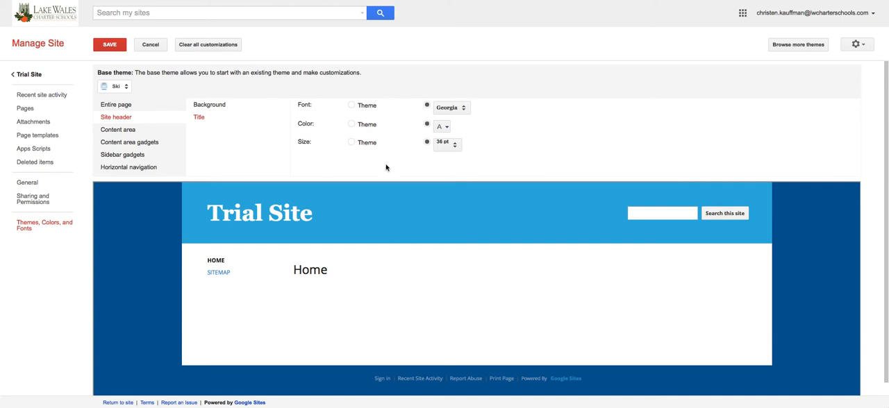
Apply the bok image from the Desktop folder as the site header's background image.
{"action": "left_click", "coordinate": [237, 109]}
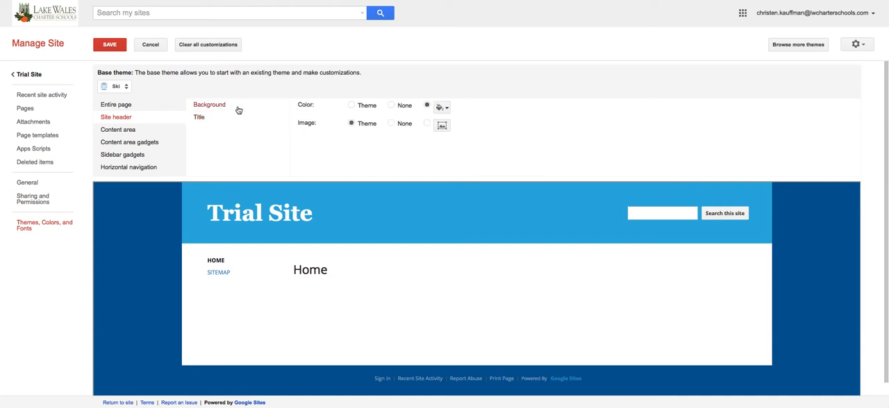
{"action": "left_click", "coordinate": [442, 126]}
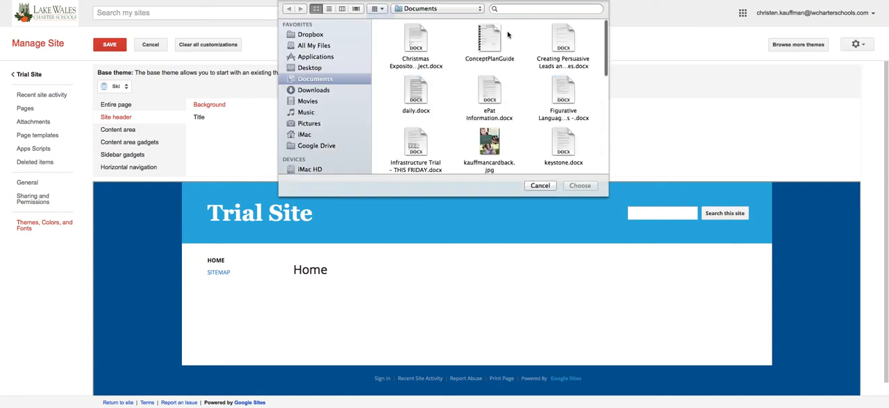
{"action": "left_click", "coordinate": [527, 11]}
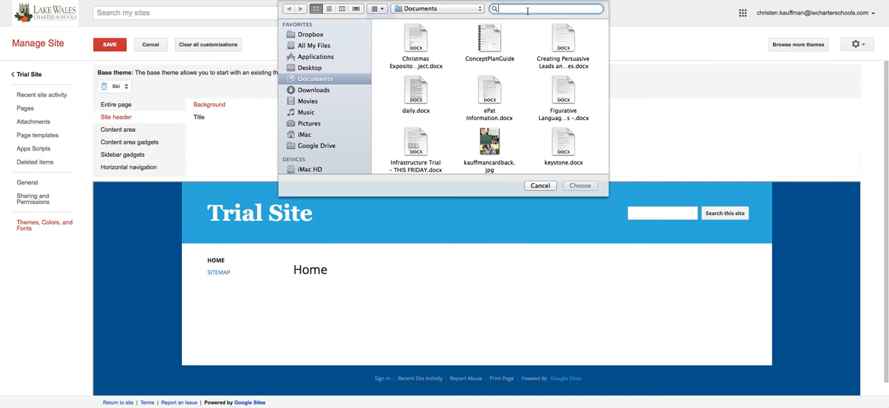
{"action": "type", "text": "bok"}
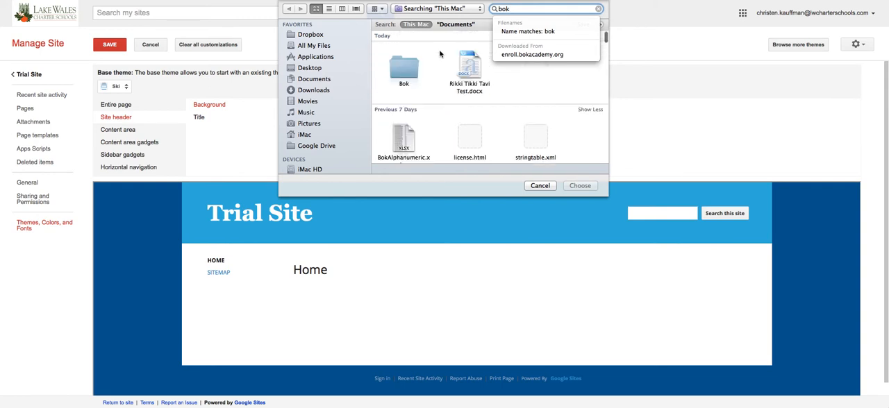
{"action": "left_click", "coordinate": [323, 67]}
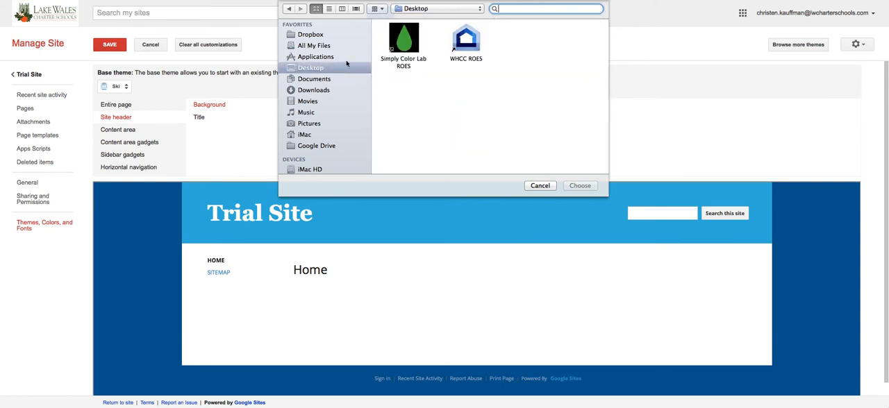
{"action": "left_click", "coordinate": [491, 42]}
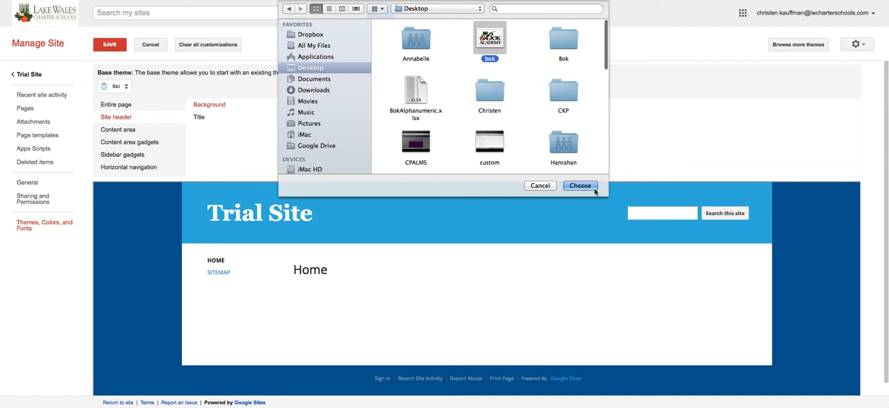
{"action": "left_click", "coordinate": [592, 186]}
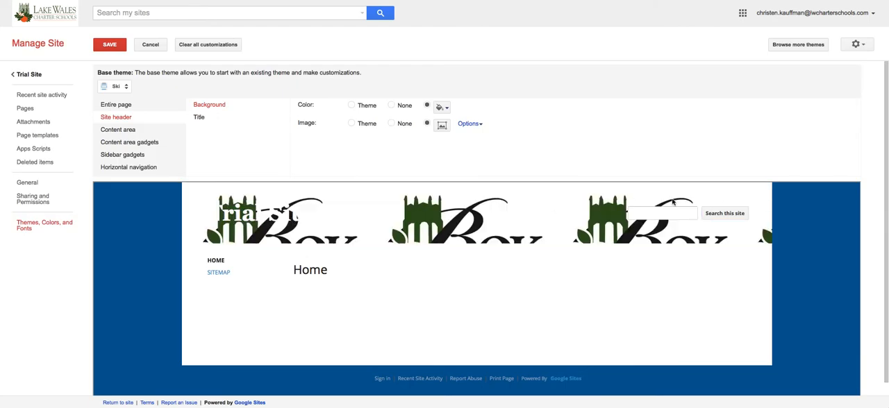
Set the header background image's repeat to none and its horizontal position to center.
{"action": "left_click", "coordinate": [478, 125]}
{"action": "left_click", "coordinate": [579, 144]}
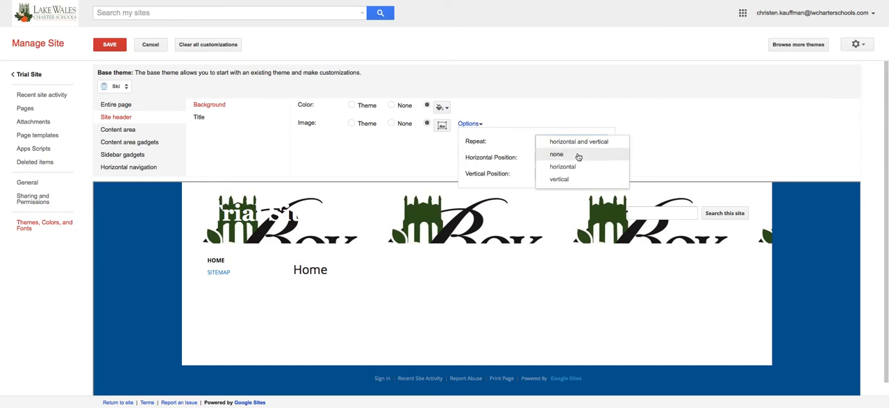
{"action": "left_click", "coordinate": [577, 154]}
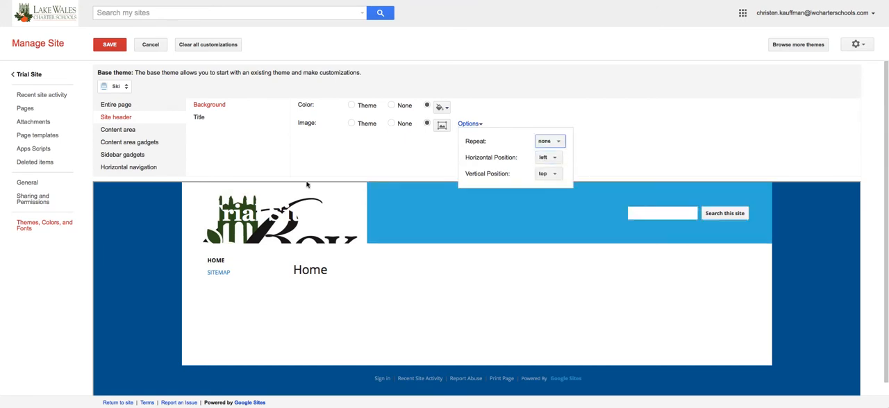
{"action": "left_click", "coordinate": [554, 159]}
{"action": "left_click", "coordinate": [558, 171]}
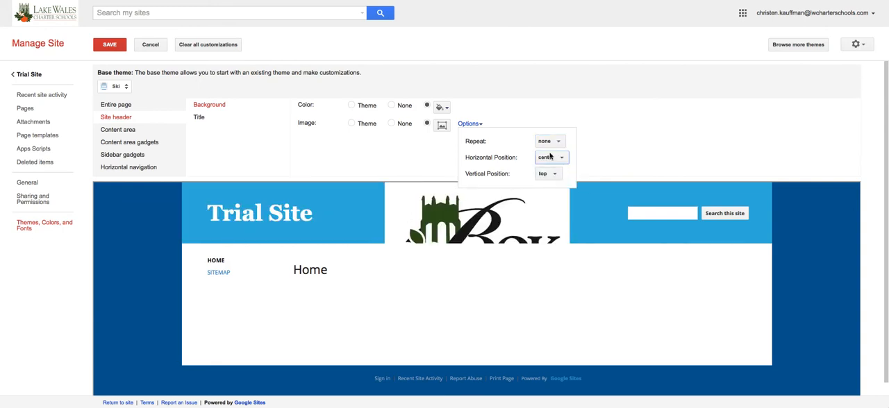
{"action": "left_click", "coordinate": [486, 120]}
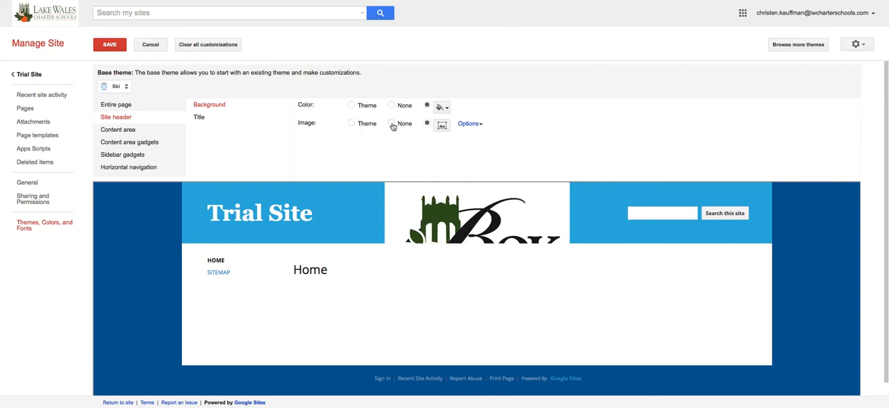
Remove the site header's background image by setting the image option to None.
{"action": "left_click", "coordinate": [392, 124]}
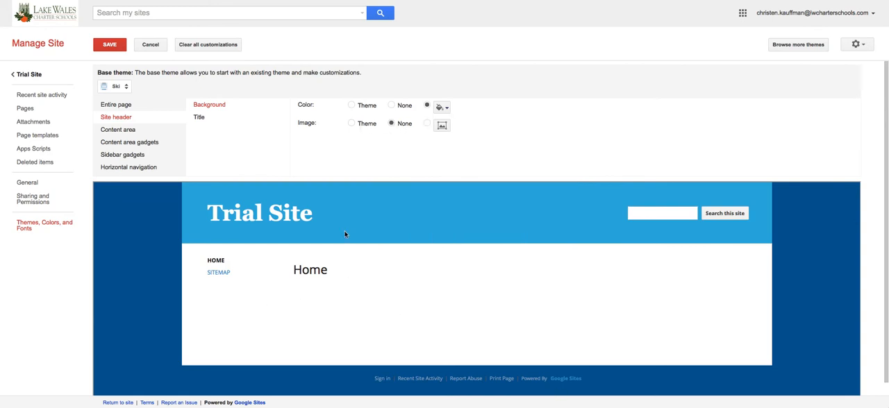
Set the content area's background color to light blue.
{"action": "left_click", "coordinate": [140, 132]}
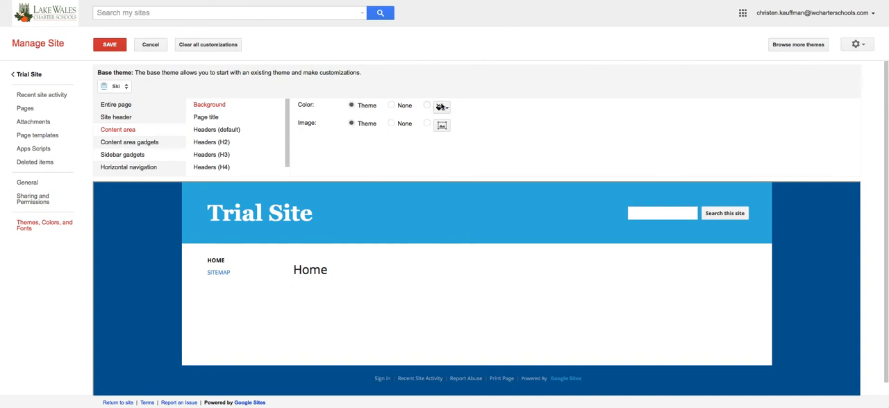
{"action": "left_click", "coordinate": [441, 107]}
{"action": "left_click", "coordinate": [488, 143]}
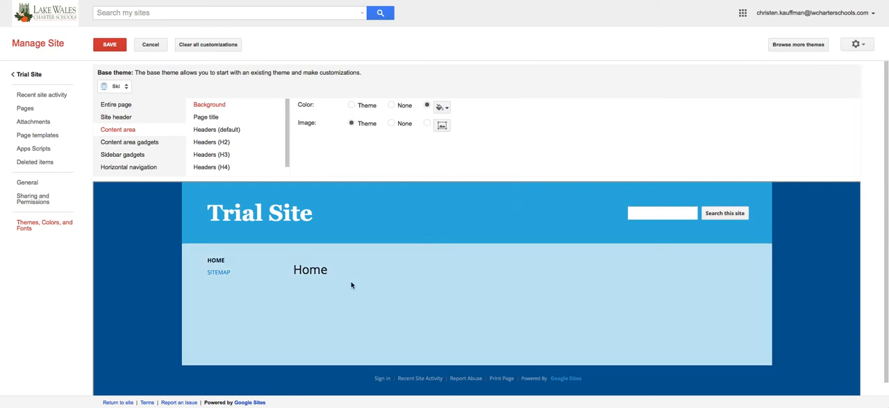
Set the font of the content area's page title to Georgia.
{"action": "left_click", "coordinate": [262, 121]}
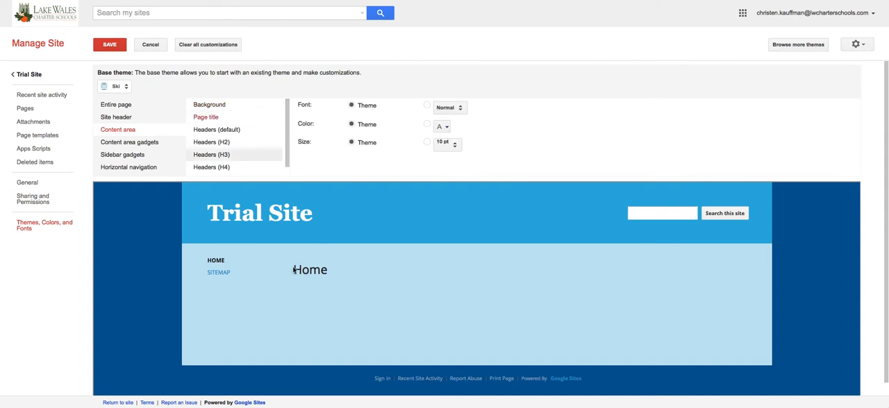
{"action": "left_click", "coordinate": [427, 106]}
{"action": "left_click", "coordinate": [445, 107]}
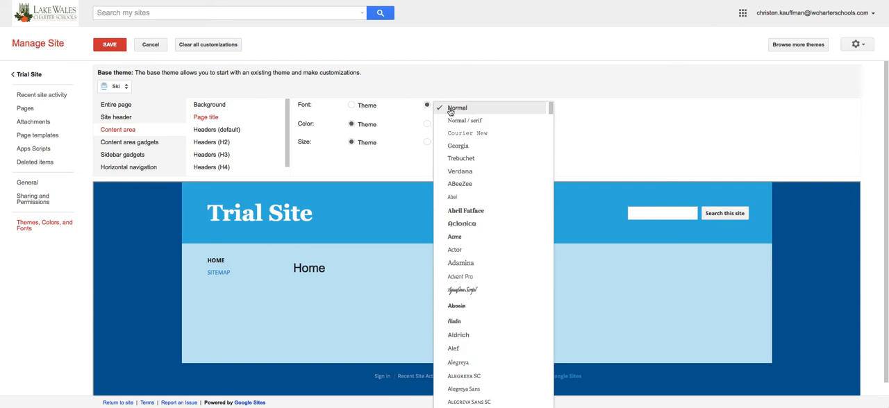
{"action": "left_click", "coordinate": [468, 146]}
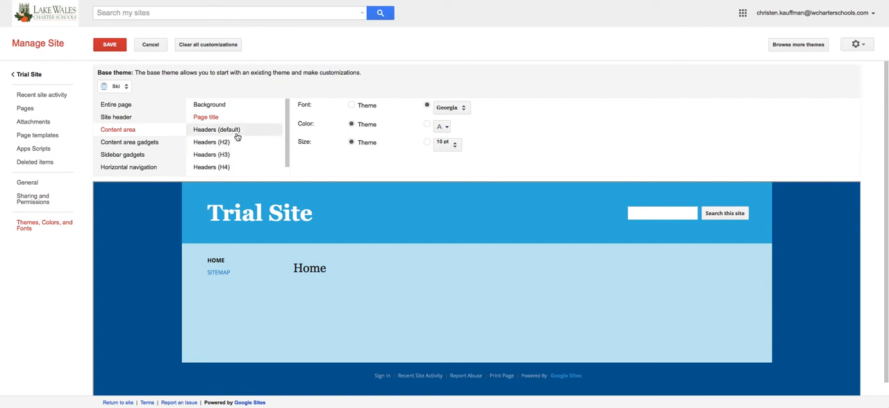
Check the sidebar gadgets options, save the theme changes and return to the Trial Site home page.
{"action": "left_click", "coordinate": [158, 155]}
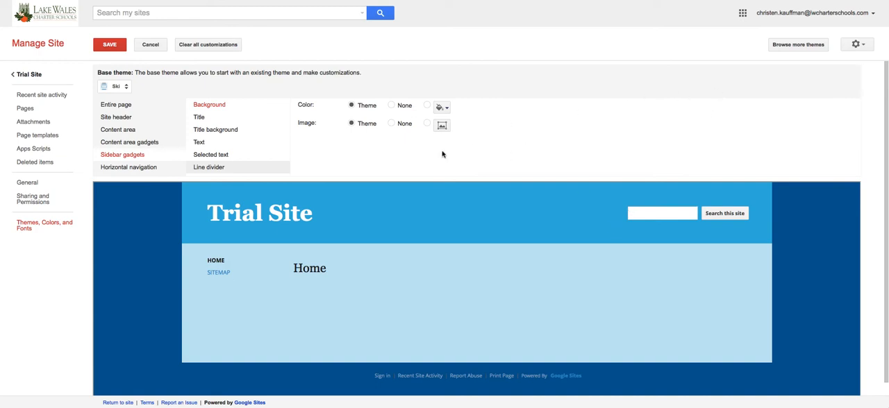
{"action": "left_click", "coordinate": [108, 46]}
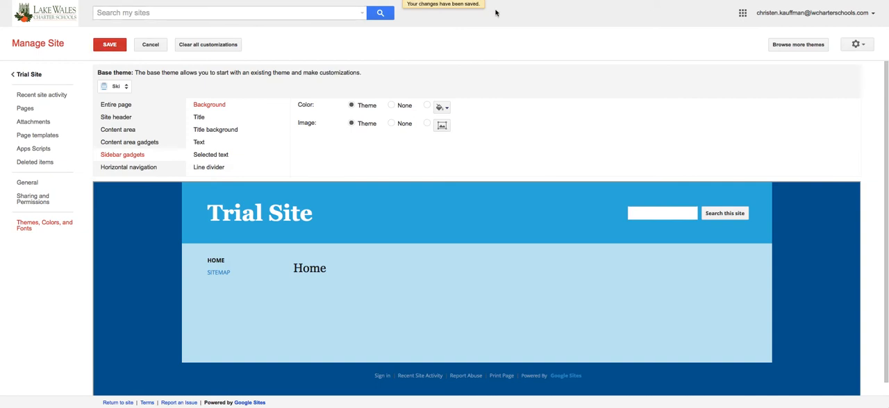
{"action": "left_click", "coordinate": [39, 74]}
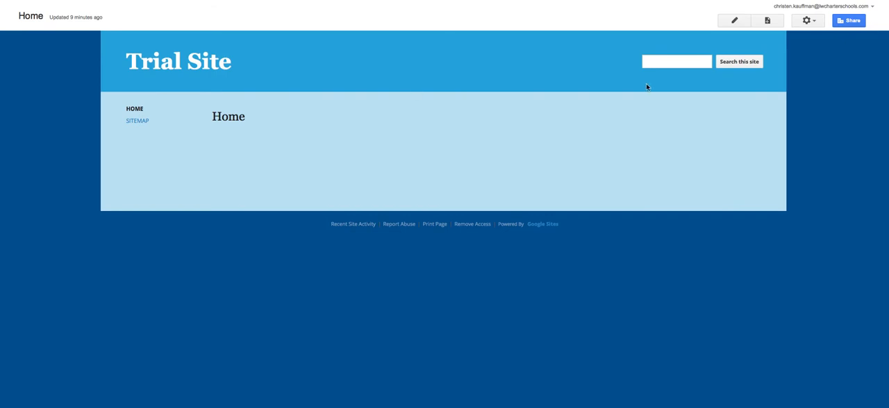
Create a top-level page named Calendar with the Web Page template and save it without content.
{"action": "left_click", "coordinate": [769, 22]}
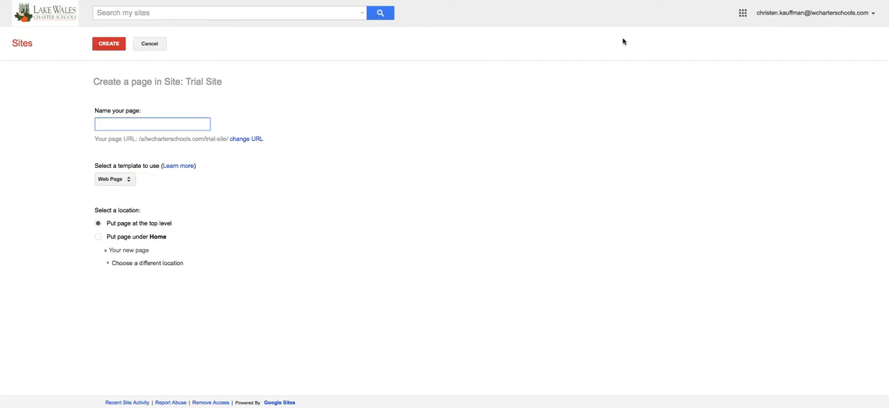
{"action": "type", "text": "Calendar"}
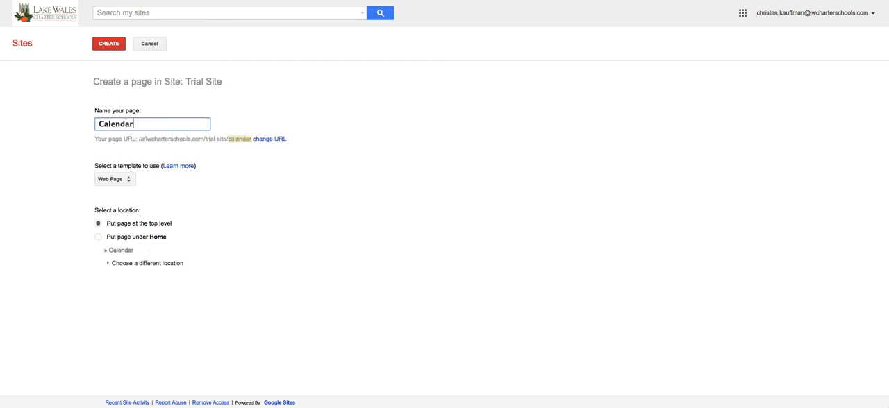
{"action": "left_click", "coordinate": [122, 180]}
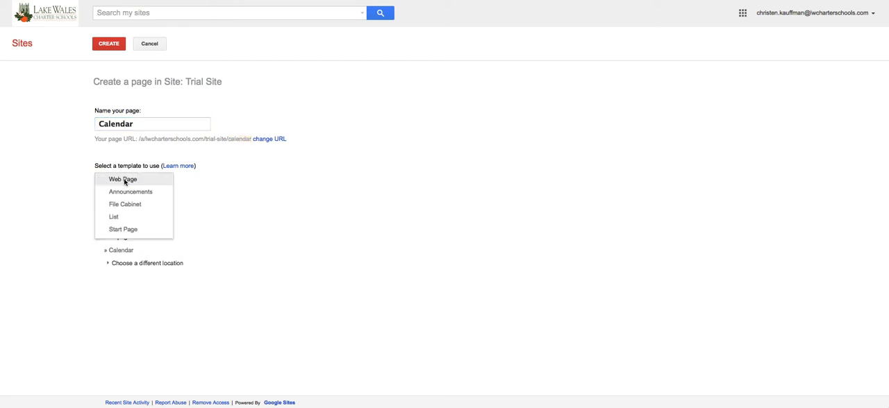
{"action": "left_click", "coordinate": [124, 180]}
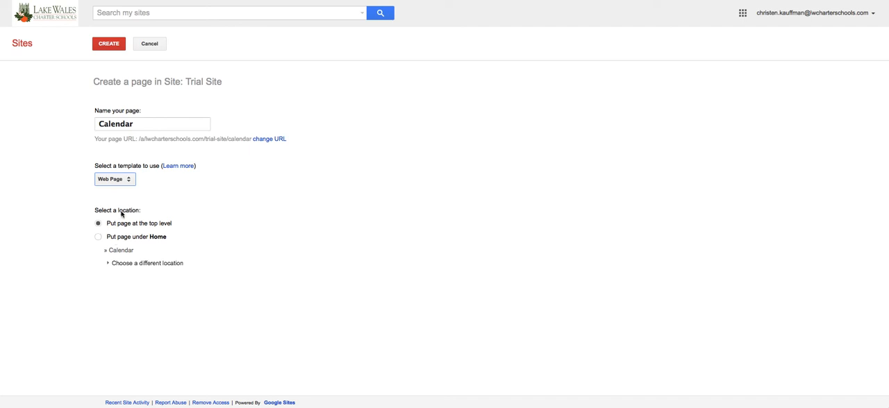
{"action": "left_click", "coordinate": [114, 44]}
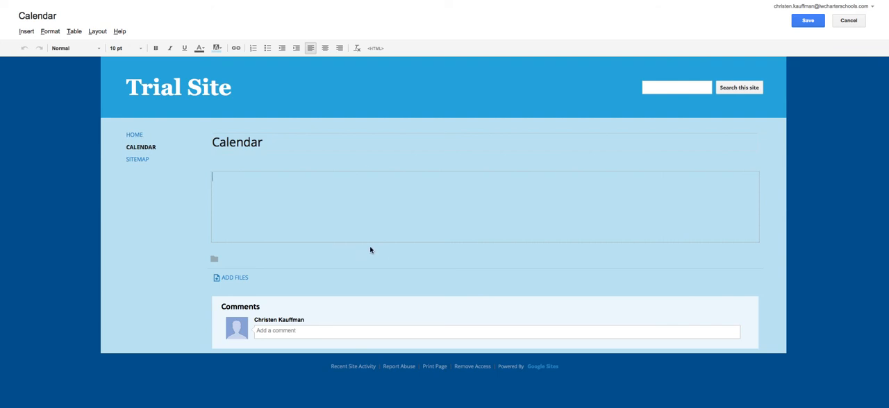
{"action": "left_click", "coordinate": [806, 20]}
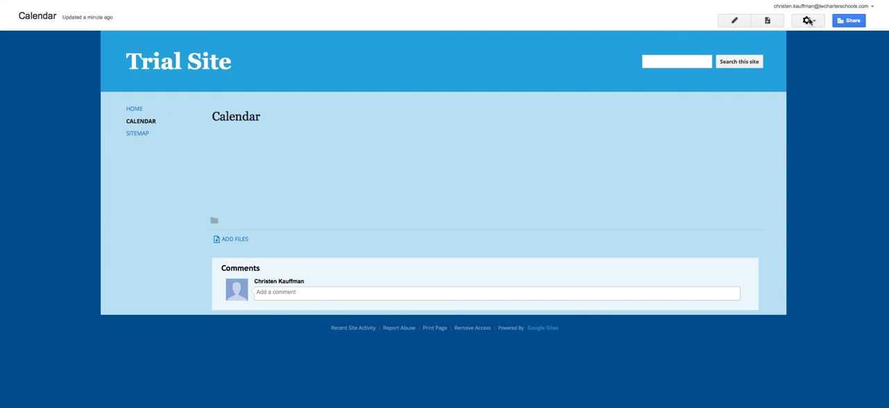
Edit the site layout and turn off automatic organization for the sidebar navigation.
{"action": "left_click", "coordinate": [809, 20]}
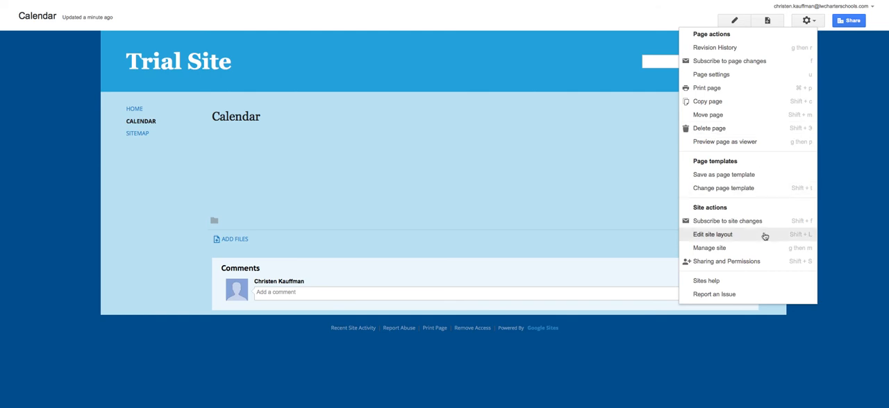
{"action": "left_click", "coordinate": [741, 234]}
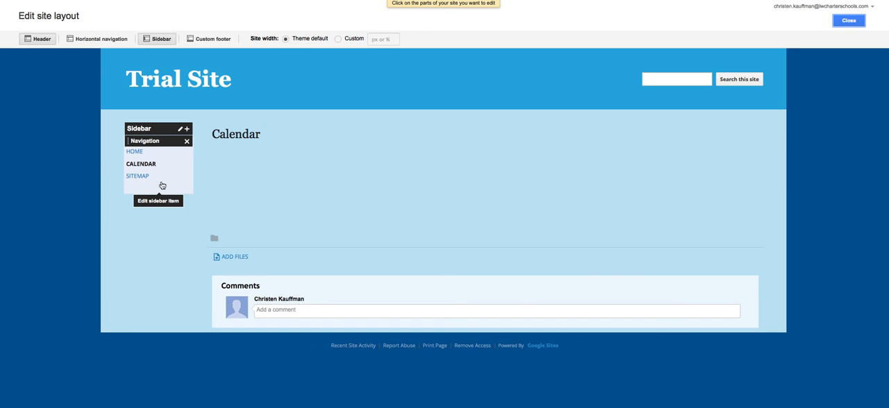
{"action": "left_click", "coordinate": [162, 186]}
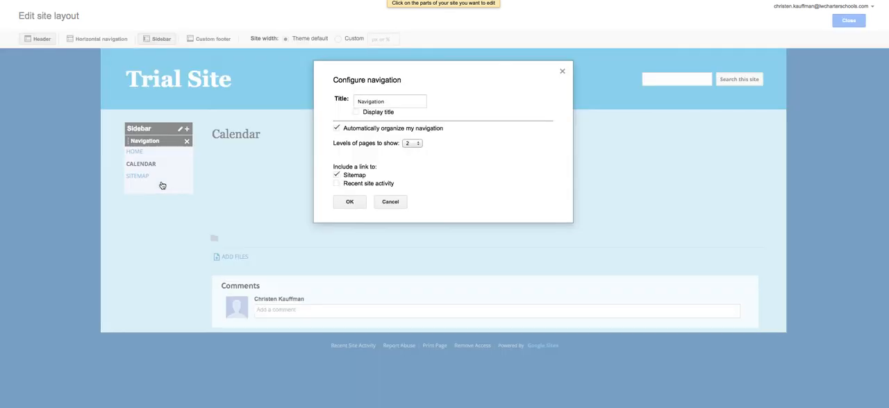
{"action": "left_click", "coordinate": [336, 129]}
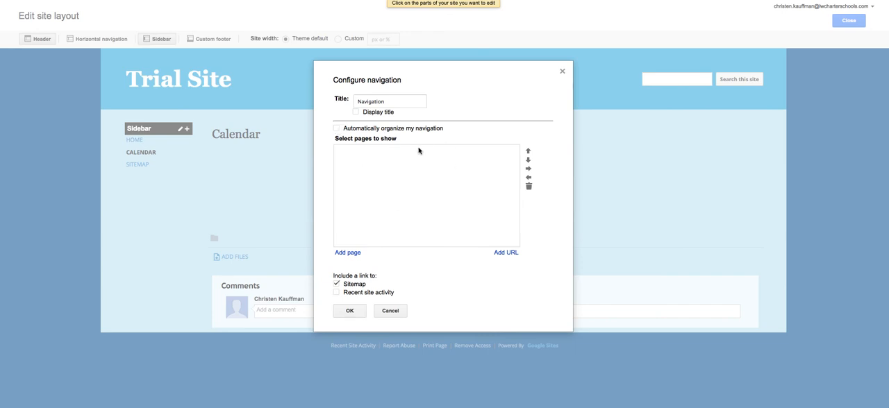
Add the Calendar and Home pages to the sidebar navigation and place Home above Calendar.
{"action": "left_click", "coordinate": [347, 253]}
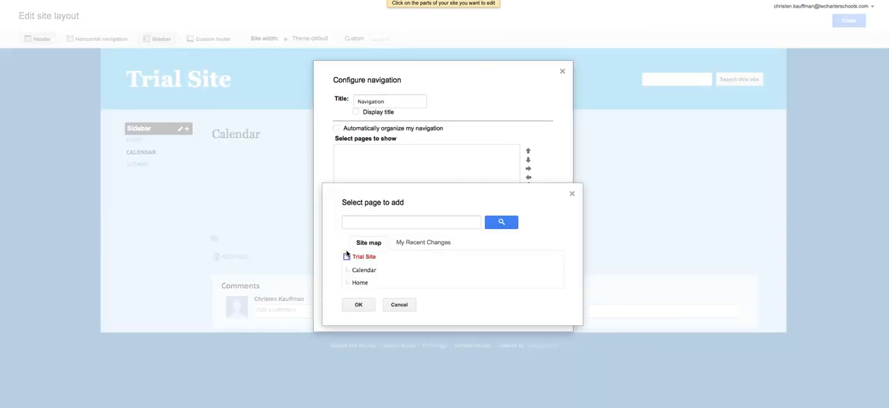
{"action": "left_click", "coordinate": [362, 283]}
{"action": "left_click", "coordinate": [368, 271]}
{"action": "left_click", "coordinate": [359, 308]}
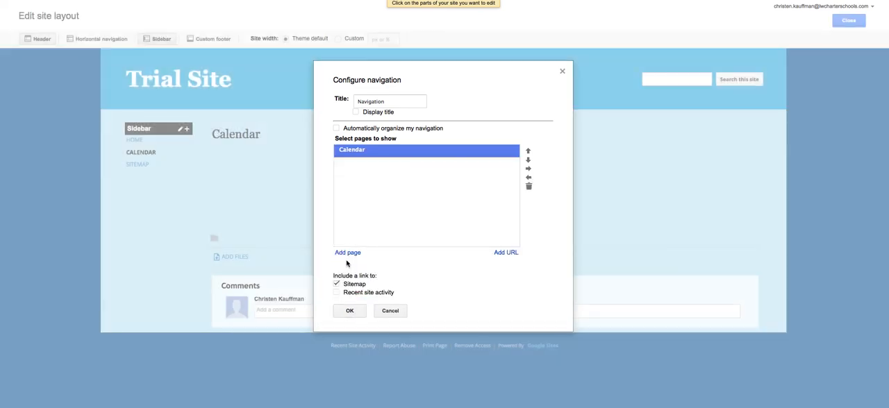
{"action": "left_click", "coordinate": [347, 252]}
{"action": "left_click", "coordinate": [361, 283]}
{"action": "left_click", "coordinate": [359, 305]}
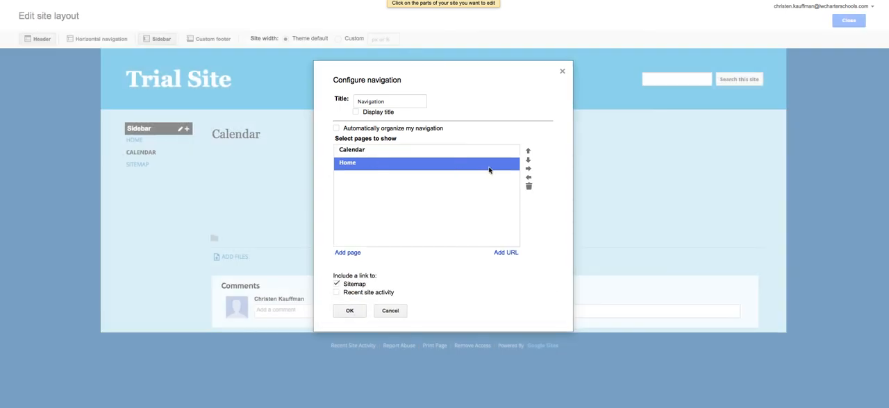
{"action": "left_click", "coordinate": [527, 152]}
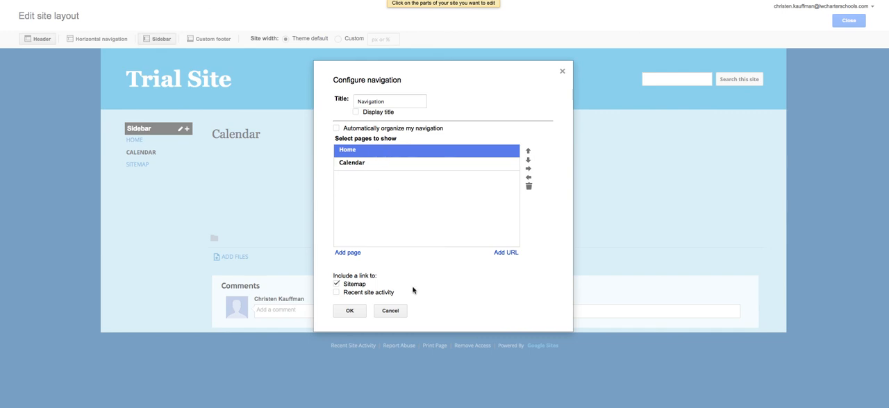
{"action": "left_click", "coordinate": [499, 254]}
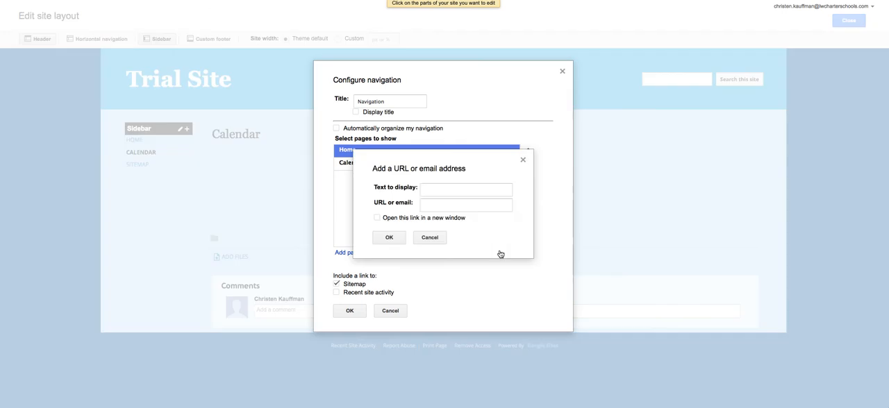
{"action": "left_click", "coordinate": [457, 192]}
{"action": "type", "text": "Weather"}
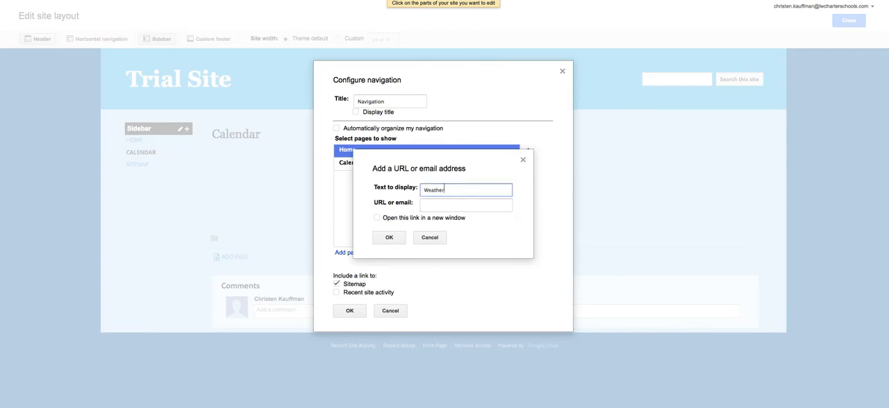
{"action": "key", "text": "Tab"}
{"action": "type", "text": "www.weather.com"}
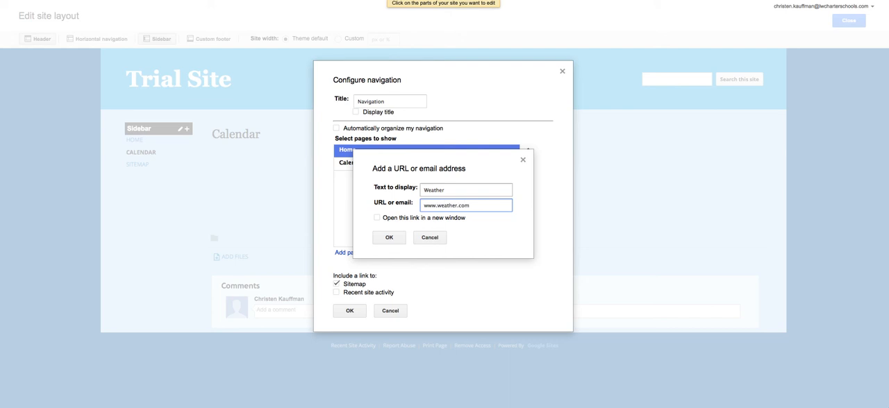
{"action": "left_click", "coordinate": [422, 218]}
{"action": "left_click", "coordinate": [390, 238]}
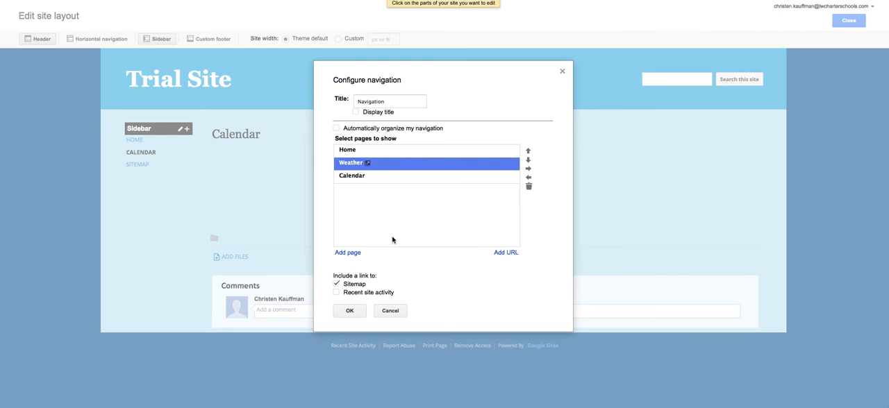
Save the navigation settings, close the layout editor and test the sidebar's Weather link.
{"action": "left_click", "coordinate": [350, 311]}
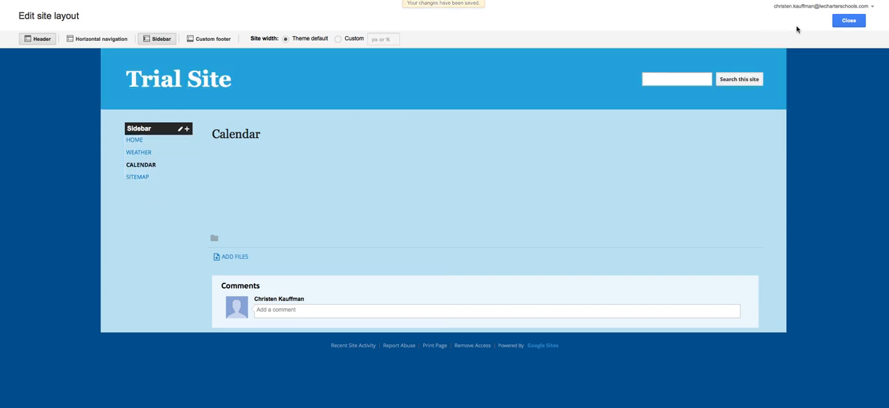
{"action": "left_click", "coordinate": [847, 21]}
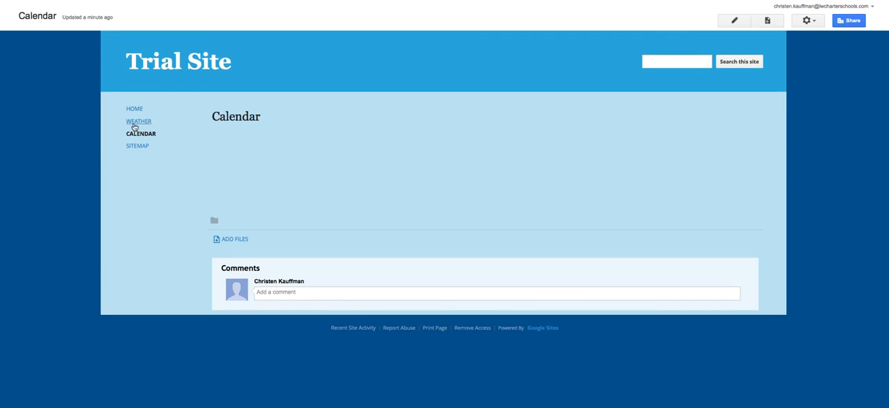
{"action": "left_click", "coordinate": [135, 125]}
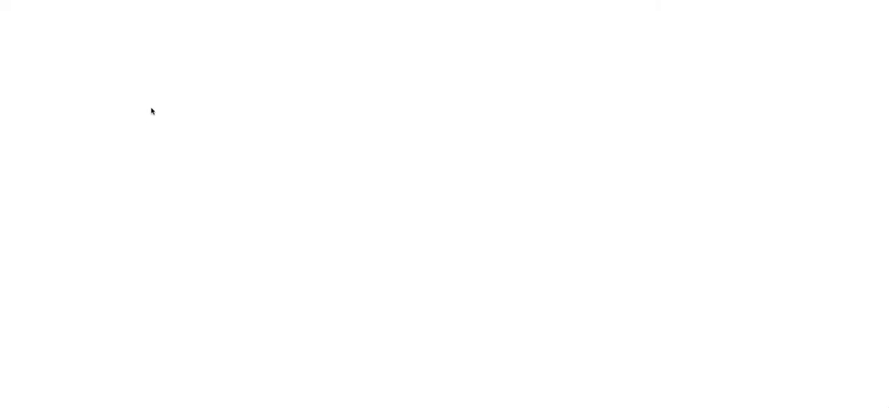